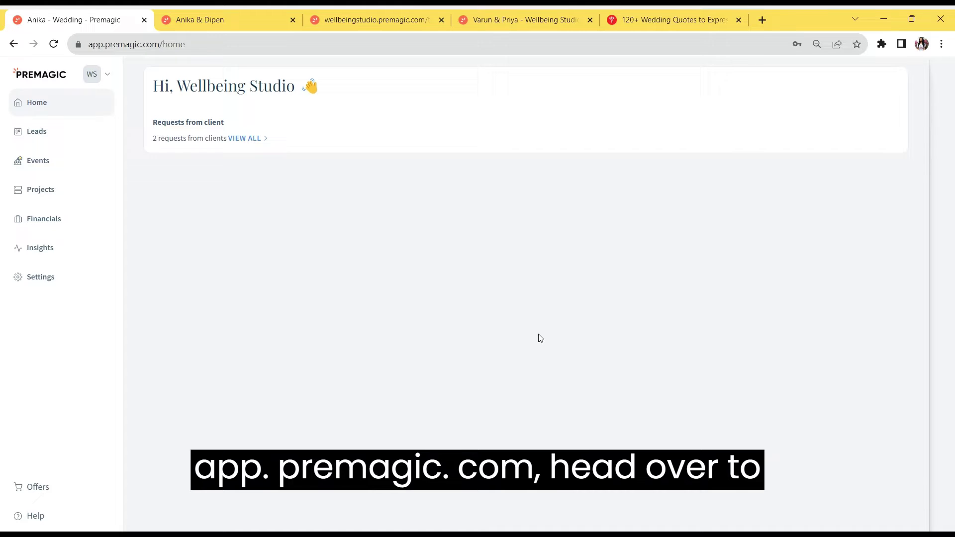
Open the Anika event from the Events list and go to its Deliverable tab.
{"action": "left_click", "coordinate": [49, 163]}
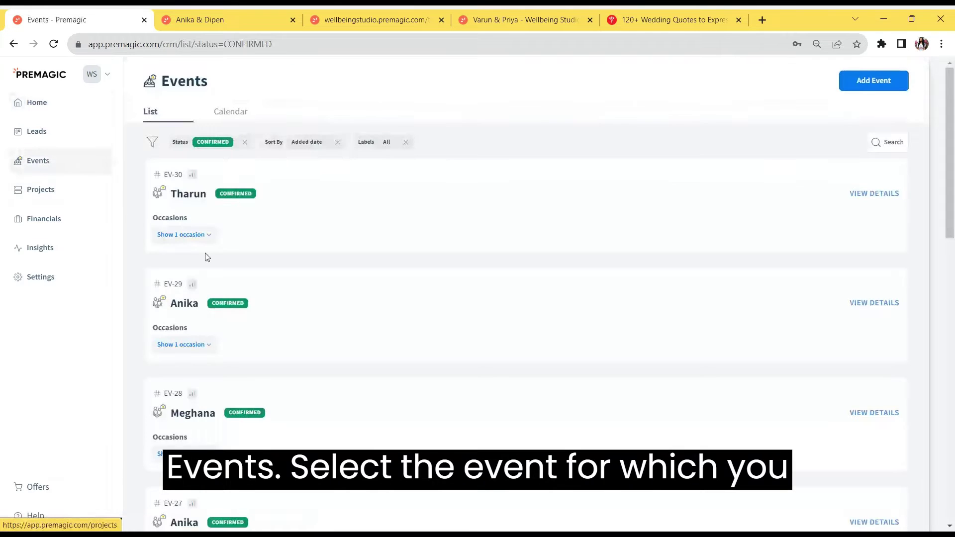
{"action": "left_click", "coordinate": [187, 304]}
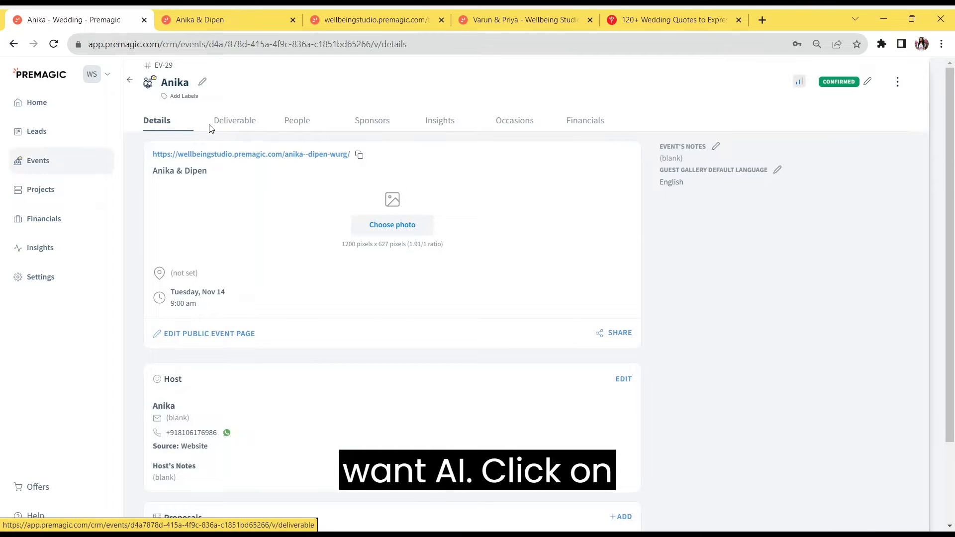
{"action": "left_click", "coordinate": [231, 123]}
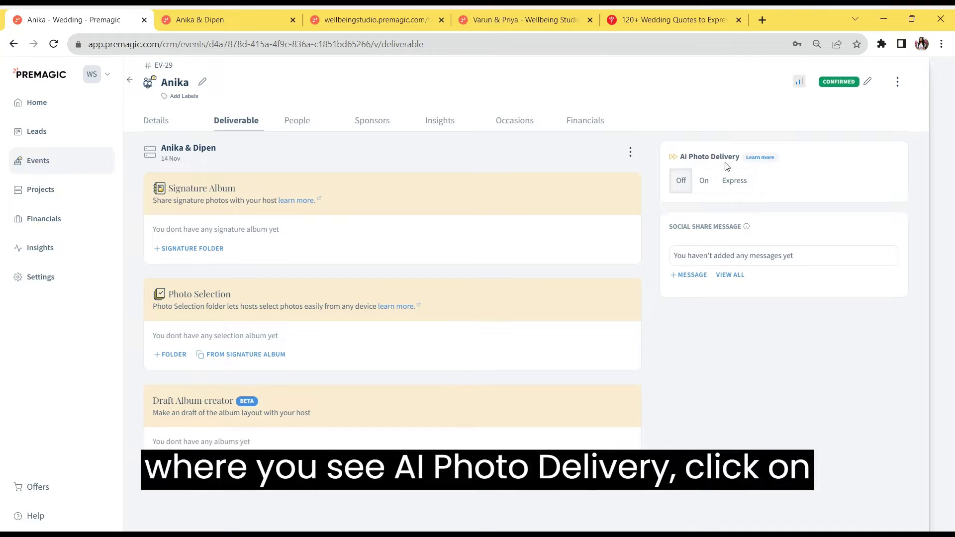
Enable AI Photo Delivery for Anika, keeping notifications to registered guests switched on.
{"action": "left_click", "coordinate": [703, 185]}
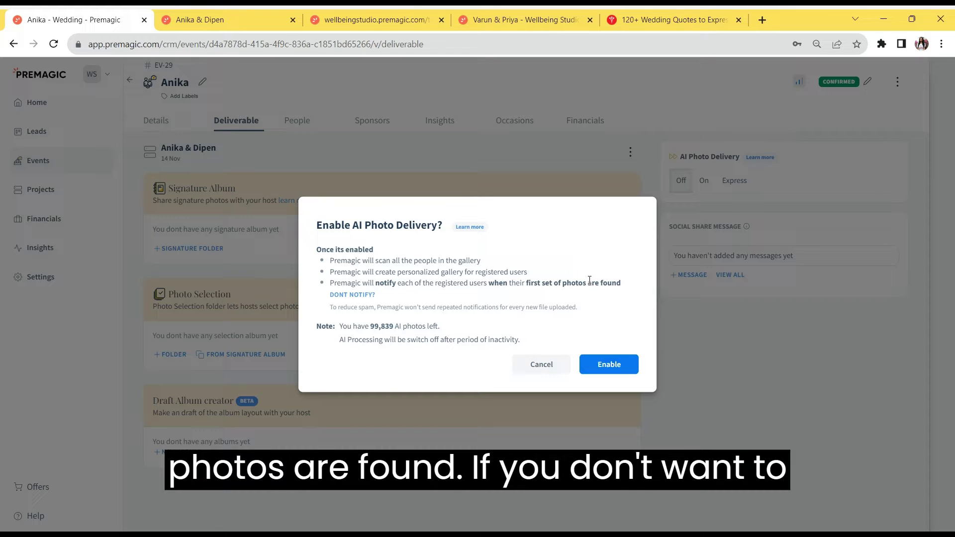
{"action": "left_click", "coordinate": [364, 296]}
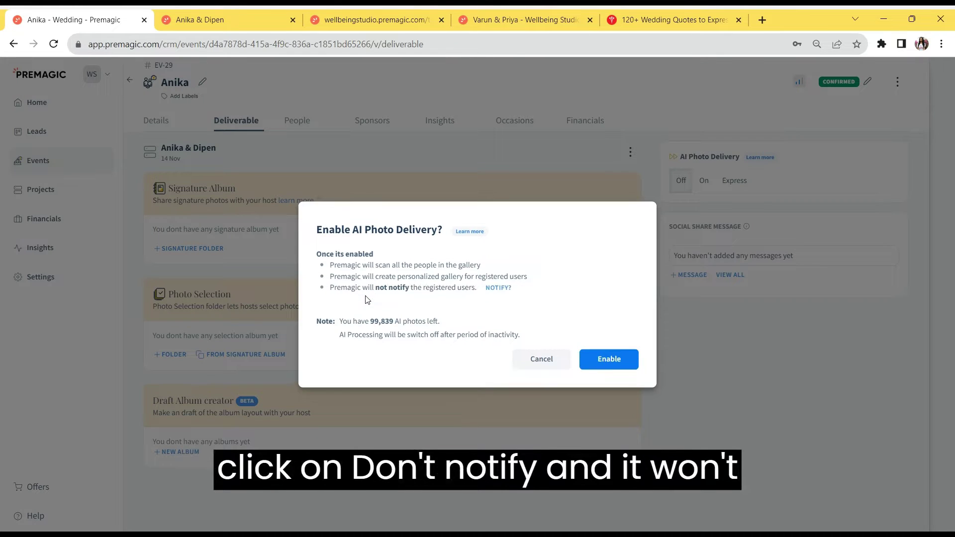
{"action": "left_click", "coordinate": [505, 292]}
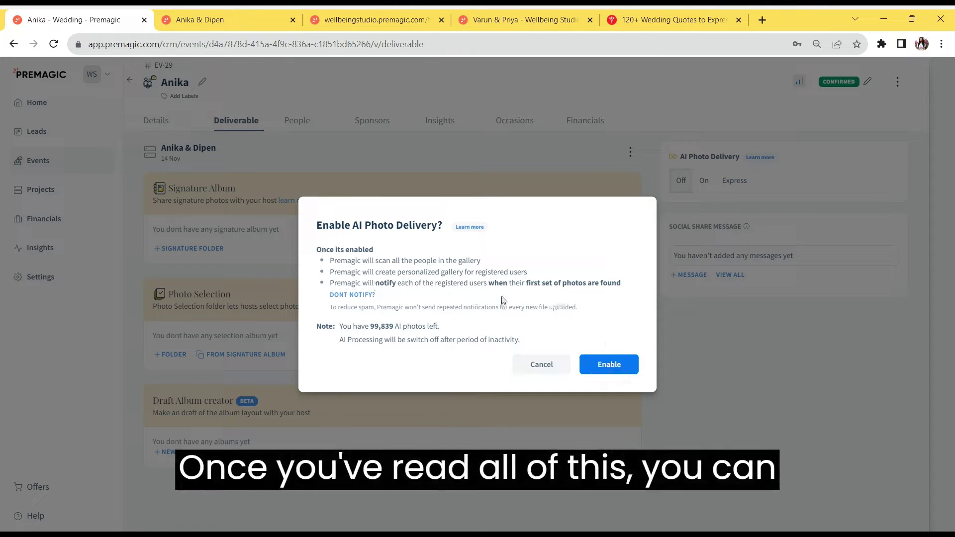
{"action": "left_click", "coordinate": [608, 364]}
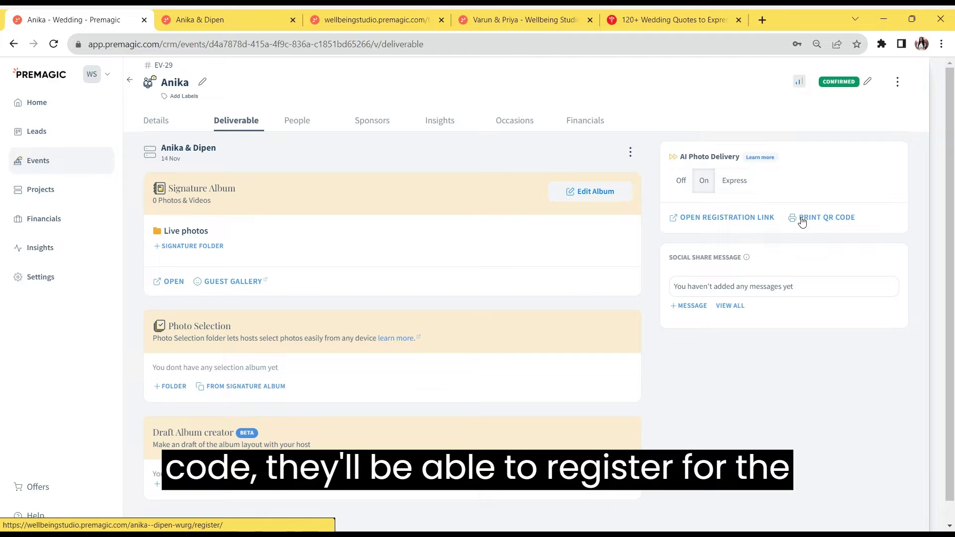
Open the QR code poster designer and apply the geometric background.
{"action": "left_click", "coordinate": [823, 222]}
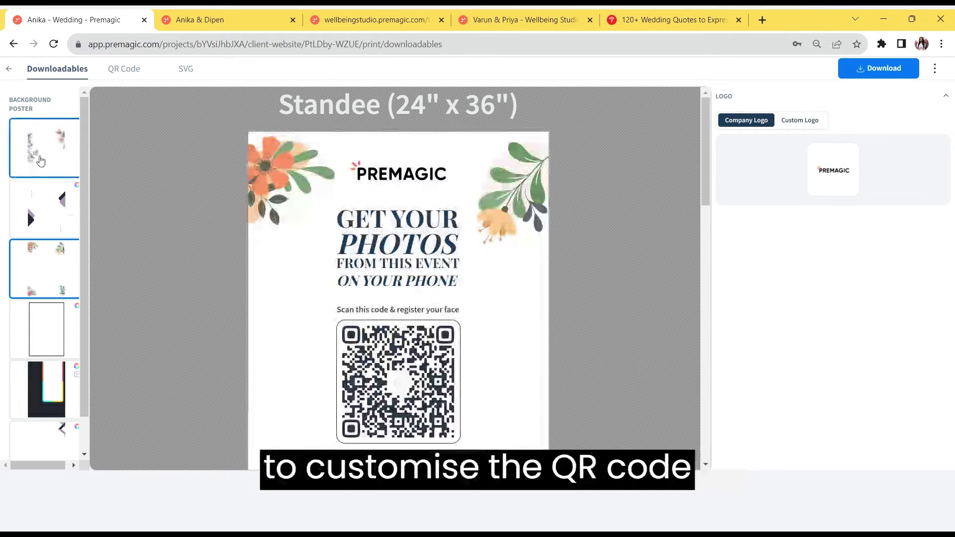
{"action": "left_click", "coordinate": [29, 197]}
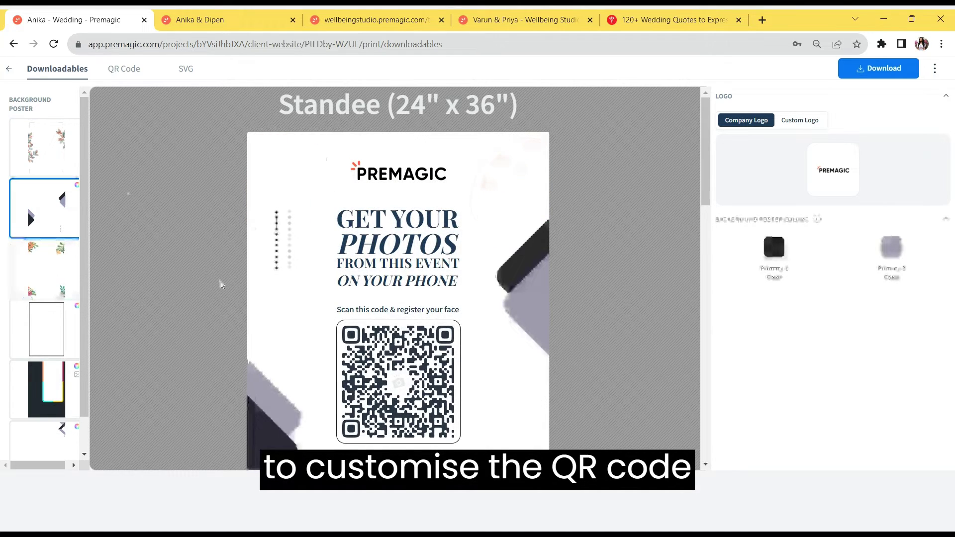
{"action": "scroll", "coordinate": [221, 285], "scroll_direction": "down", "scroll_amount": 4}
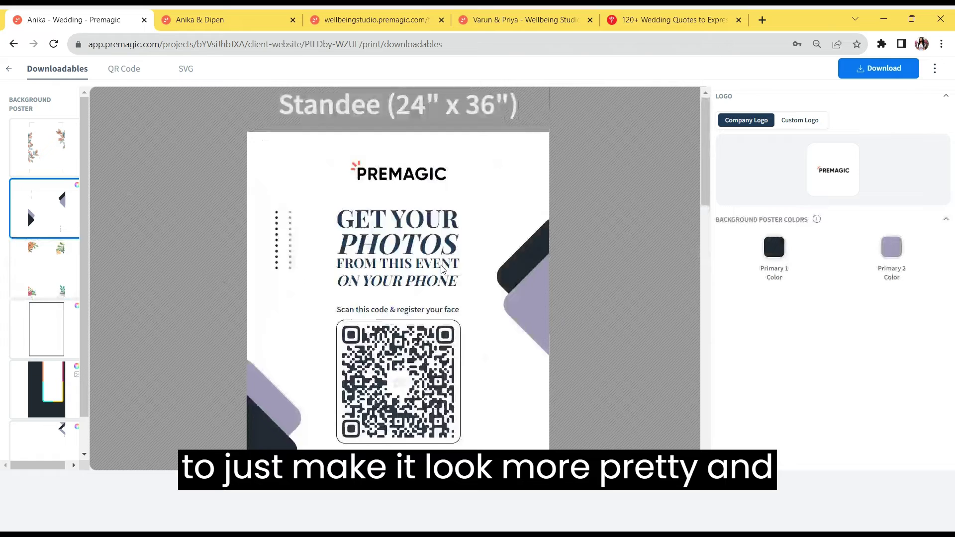
{"action": "scroll", "coordinate": [393, 299], "scroll_direction": "down", "scroll_amount": 3}
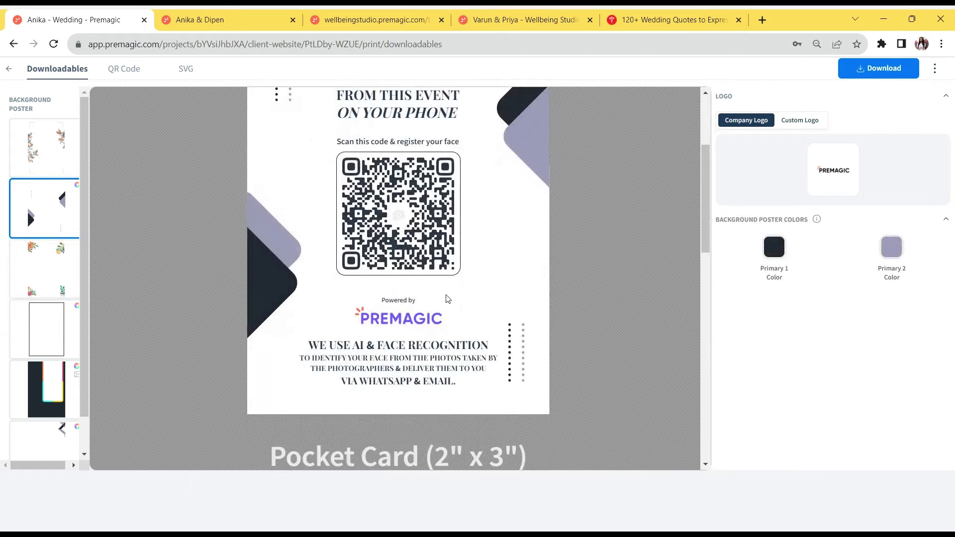
{"action": "scroll", "coordinate": [448, 298], "scroll_direction": "up", "scroll_amount": 3}
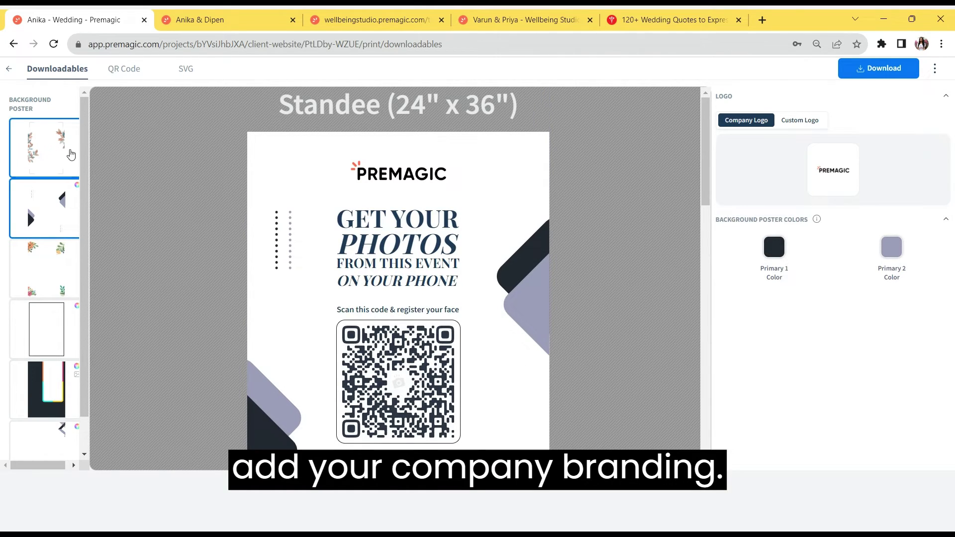
{"action": "scroll", "coordinate": [473, 271], "scroll_direction": "down", "scroll_amount": 5}
{"action": "scroll", "coordinate": [473, 271], "scroll_direction": "up", "scroll_amount": 3}
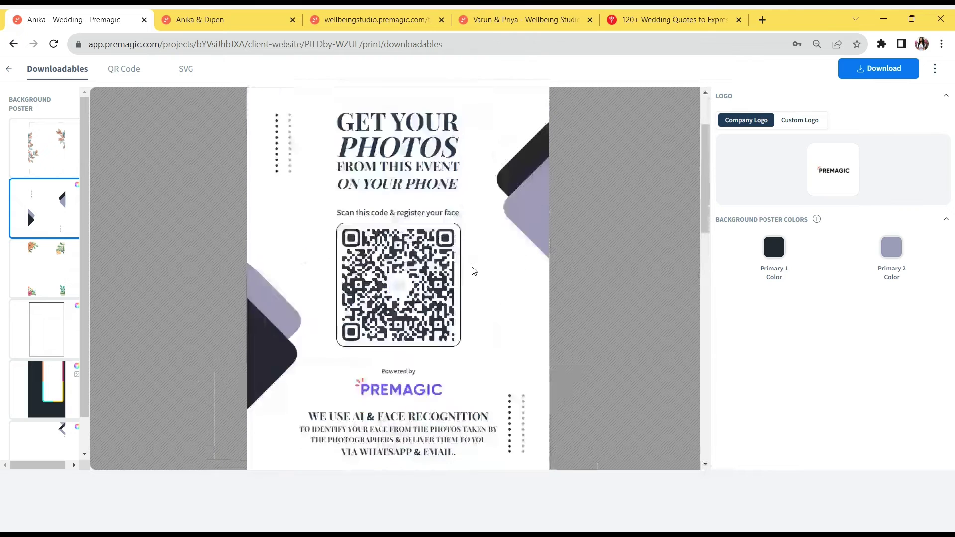
Preview the floral, orange floral, dark, white-bordered, geometric and leaf backgrounds, then view the plain QR code.
{"action": "left_click", "coordinate": [56, 152]}
{"action": "left_click", "coordinate": [43, 276]}
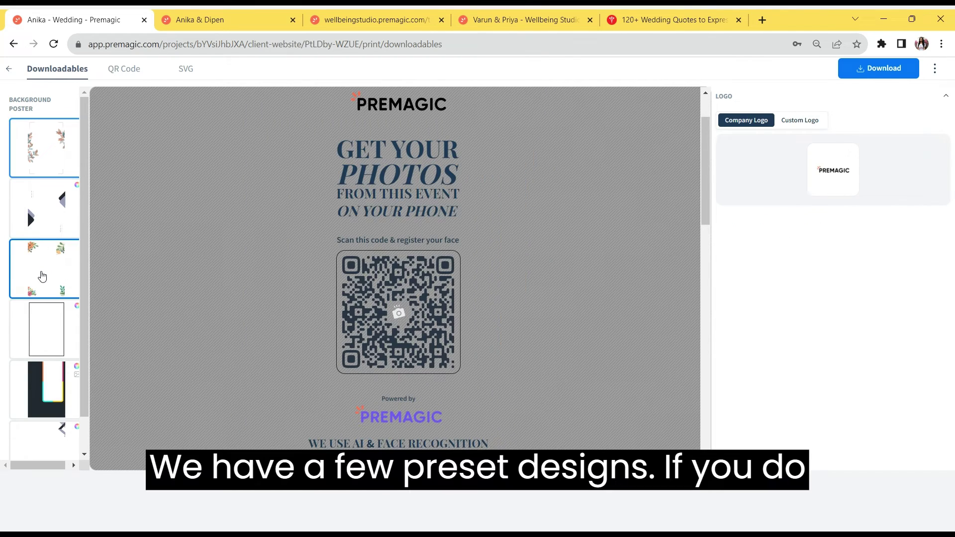
{"action": "scroll", "coordinate": [43, 277], "scroll_direction": "down", "scroll_amount": 1}
{"action": "left_click", "coordinate": [45, 353]}
{"action": "left_click", "coordinate": [55, 268]}
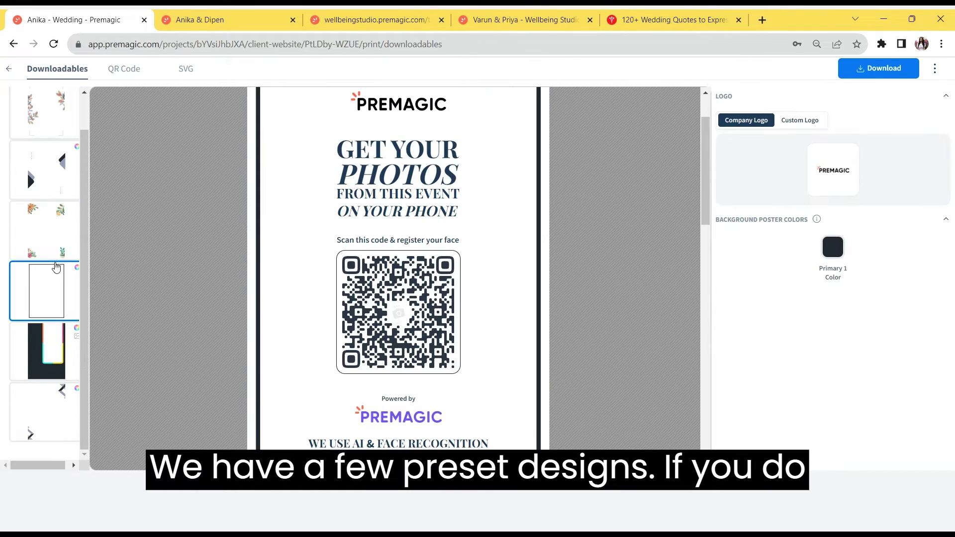
{"action": "scroll", "coordinate": [51, 240], "scroll_direction": "up", "scroll_amount": 1}
{"action": "left_click", "coordinate": [47, 209]}
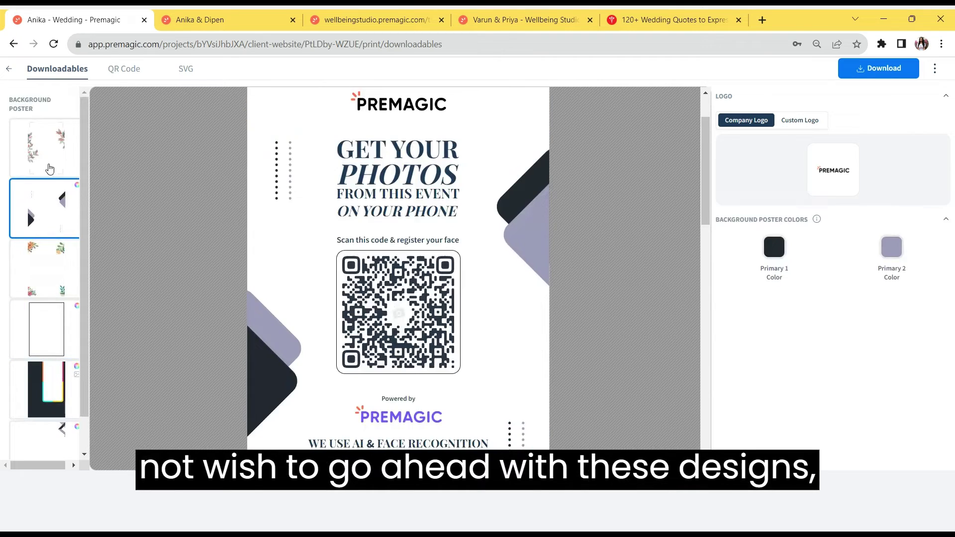
{"action": "left_click", "coordinate": [44, 144]}
{"action": "left_click", "coordinate": [134, 69]}
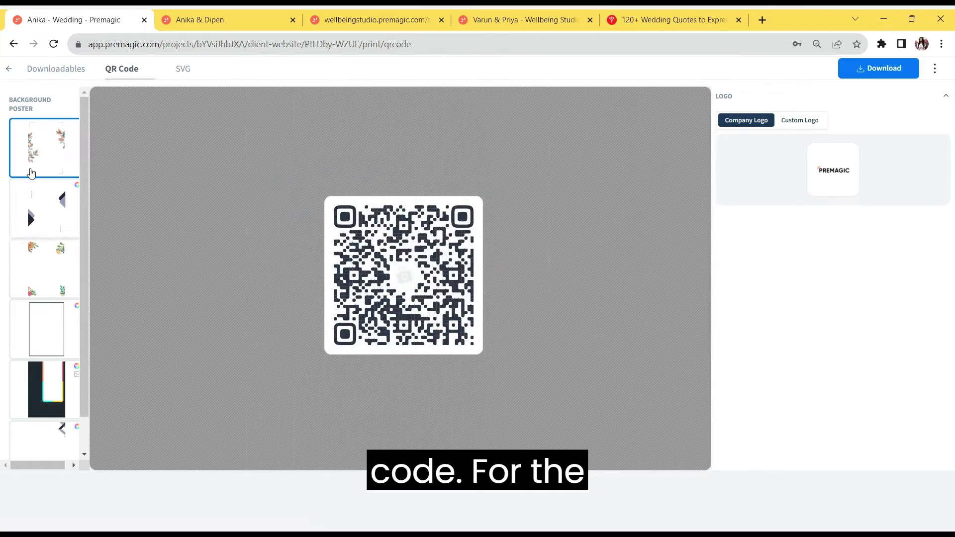
Give the standee poster the geometric background and switch it to two empty custom logo slots.
{"action": "left_click", "coordinate": [56, 70]}
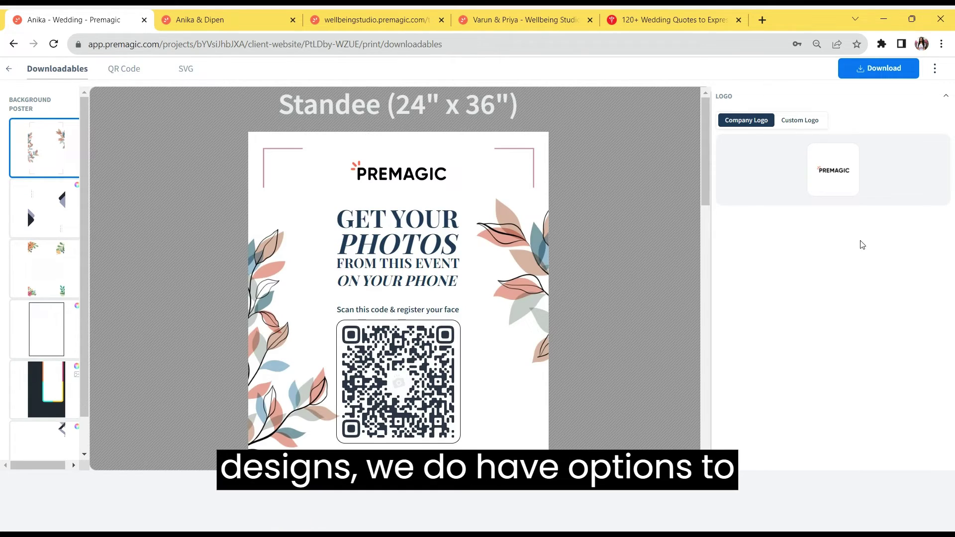
{"action": "left_click", "coordinate": [40, 187]}
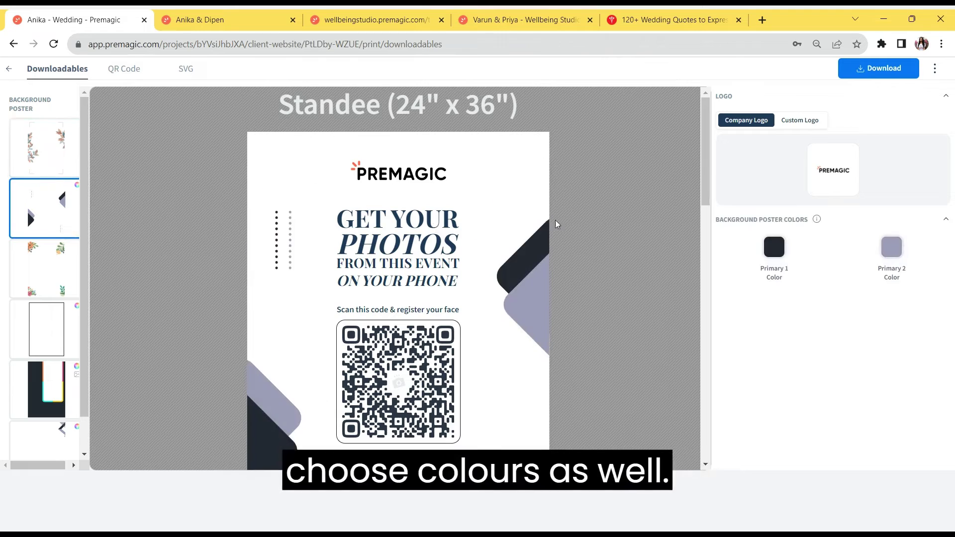
{"action": "scroll", "coordinate": [865, 209], "scroll_direction": "down", "scroll_amount": 3}
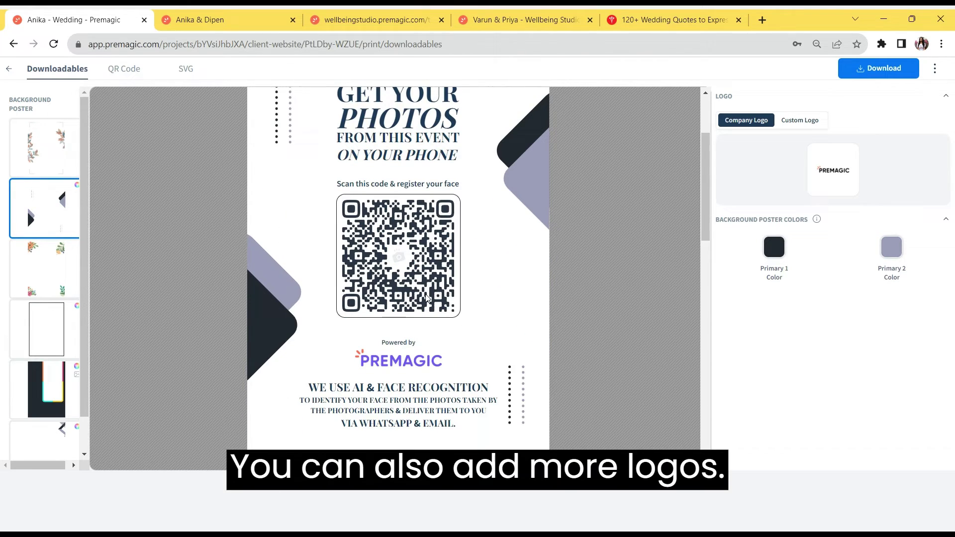
{"action": "left_click", "coordinate": [797, 121]}
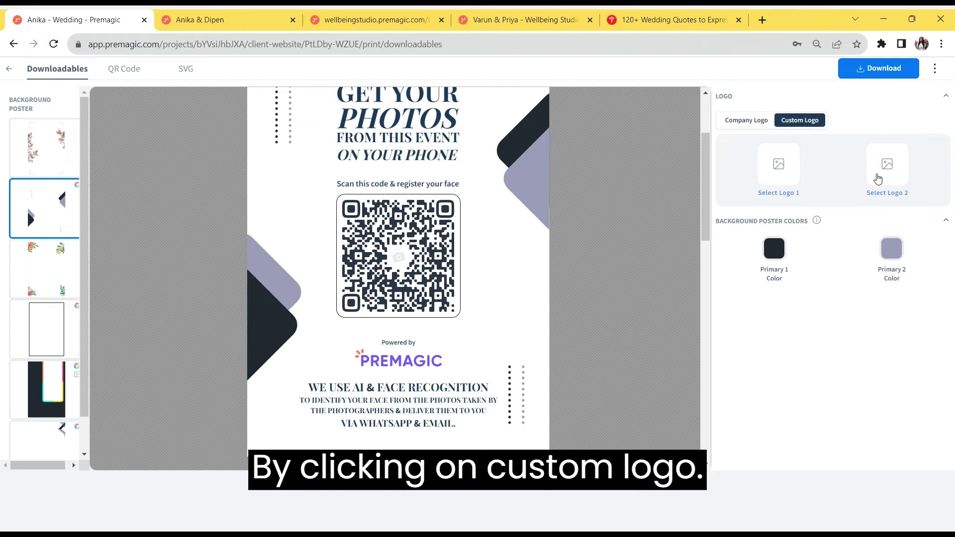
{"action": "scroll", "coordinate": [663, 268], "scroll_direction": "up", "scroll_amount": 3}
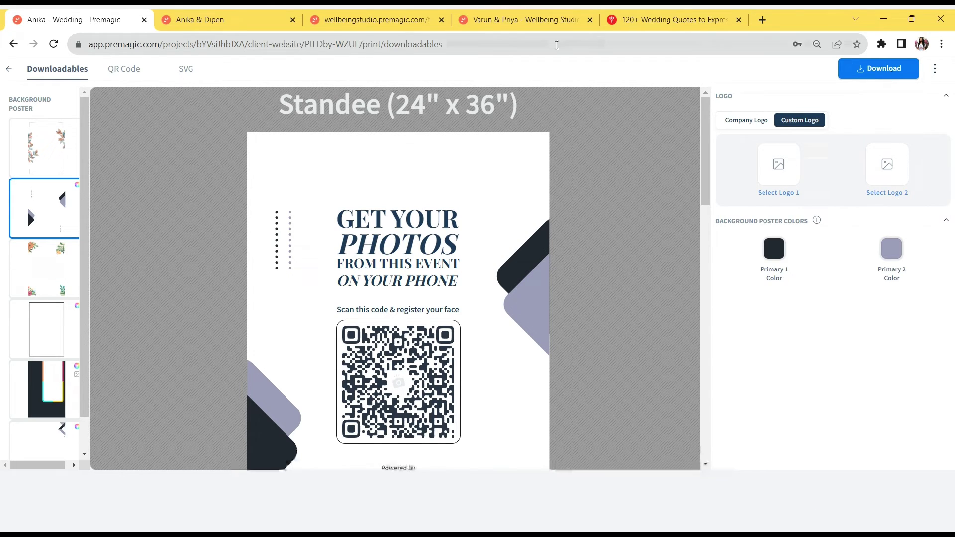
From the events list, open Anika's Deliverable tab and launch the guest registration link.
{"action": "left_click", "coordinate": [8, 69]}
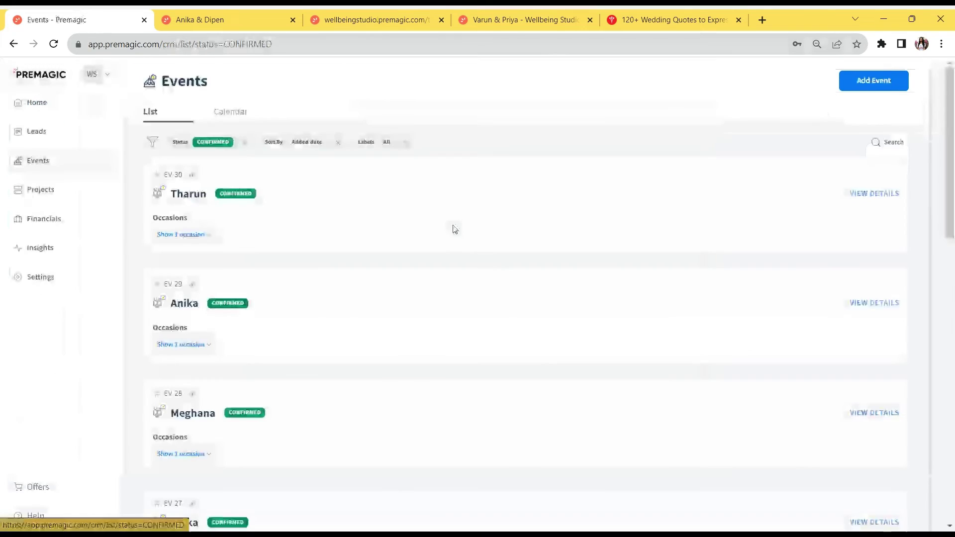
{"action": "left_click", "coordinate": [175, 314]}
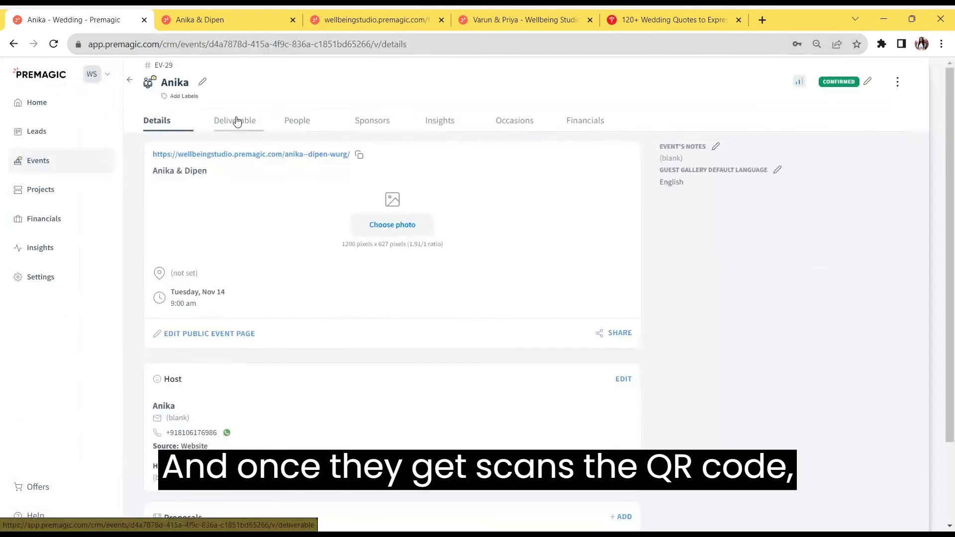
{"action": "left_click", "coordinate": [237, 121]}
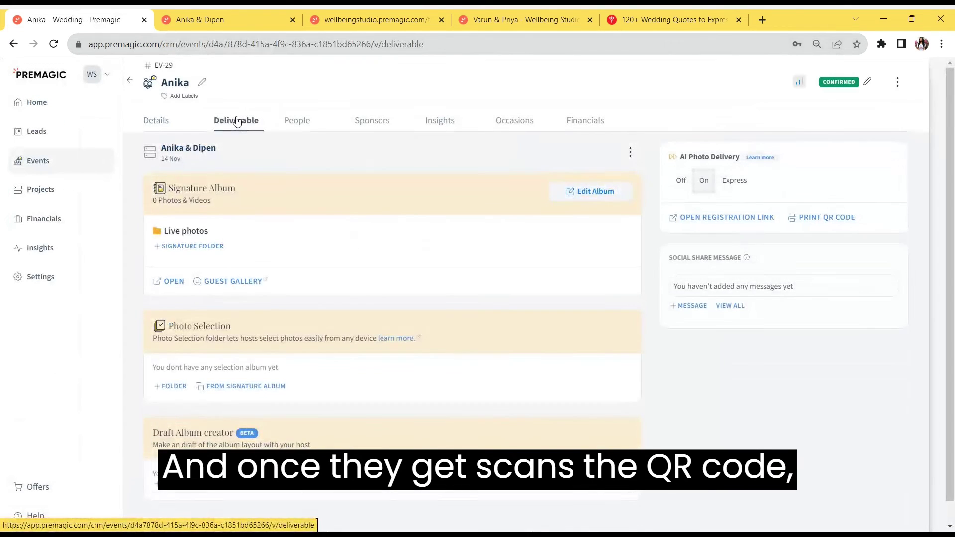
{"action": "left_click", "coordinate": [737, 219]}
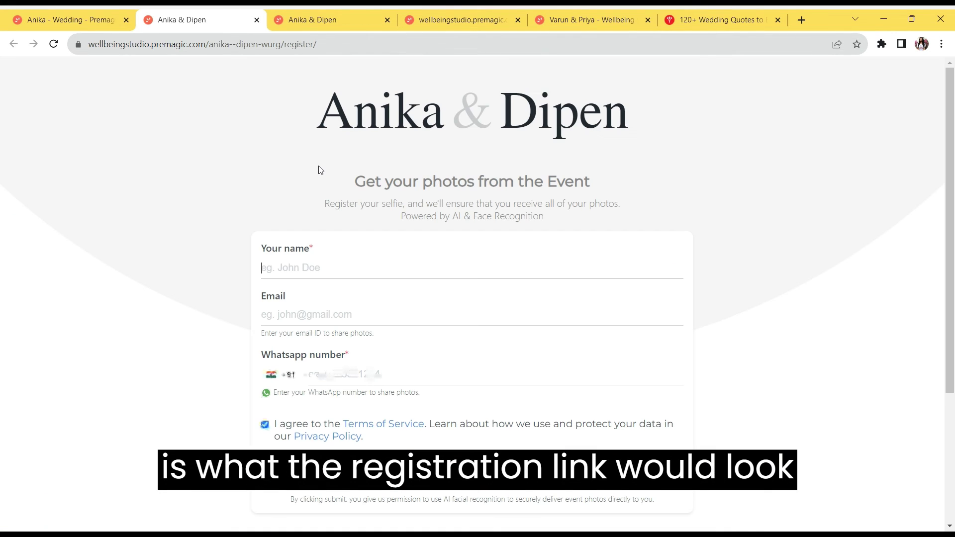
{"action": "scroll", "coordinate": [373, 259], "scroll_direction": "down", "scroll_amount": 1}
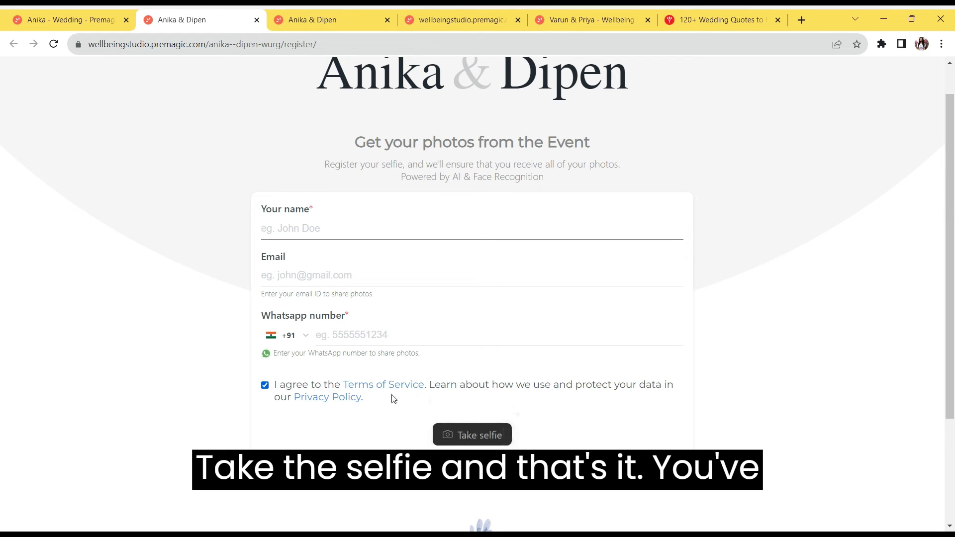
Switch back to the 'Anika - Wedding - Premagic' browser tab.
{"action": "left_click", "coordinate": [50, 15]}
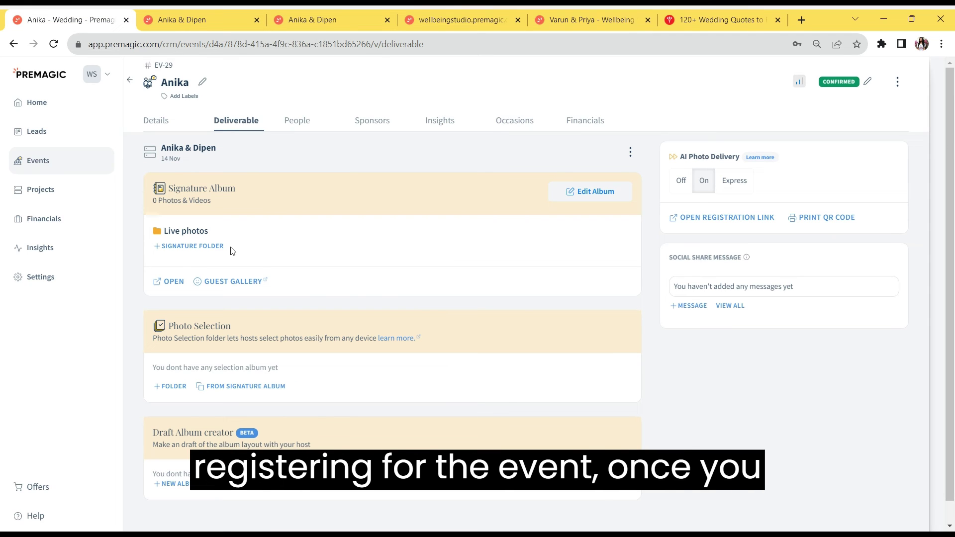